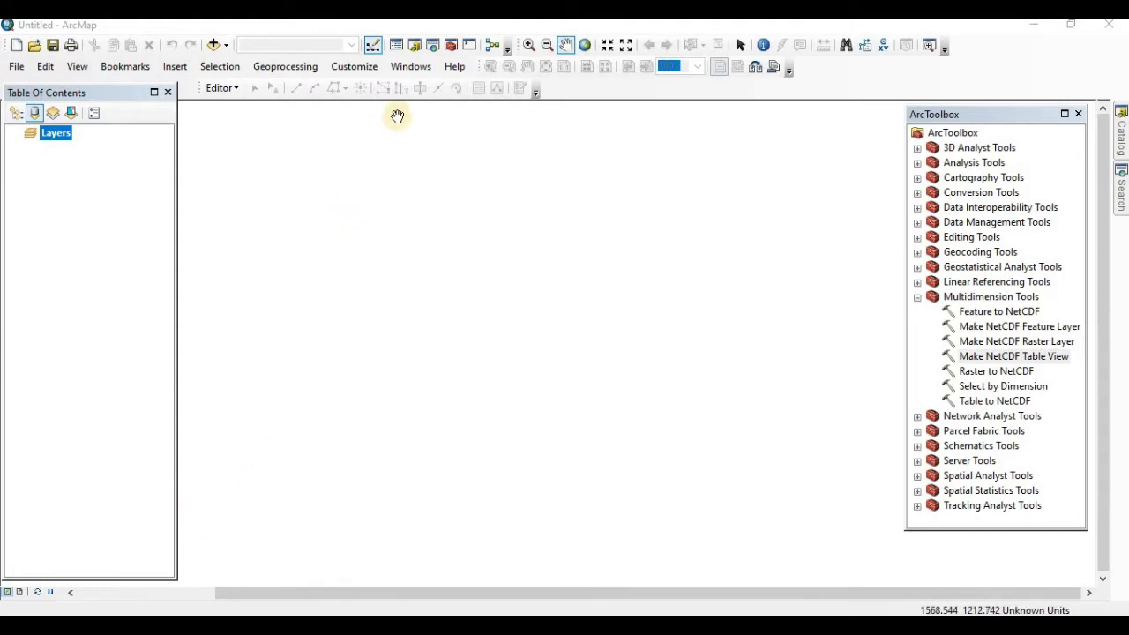
Launch the Make NetCDF Table View tool from the Multidimension Tools toolset
click(451, 45)
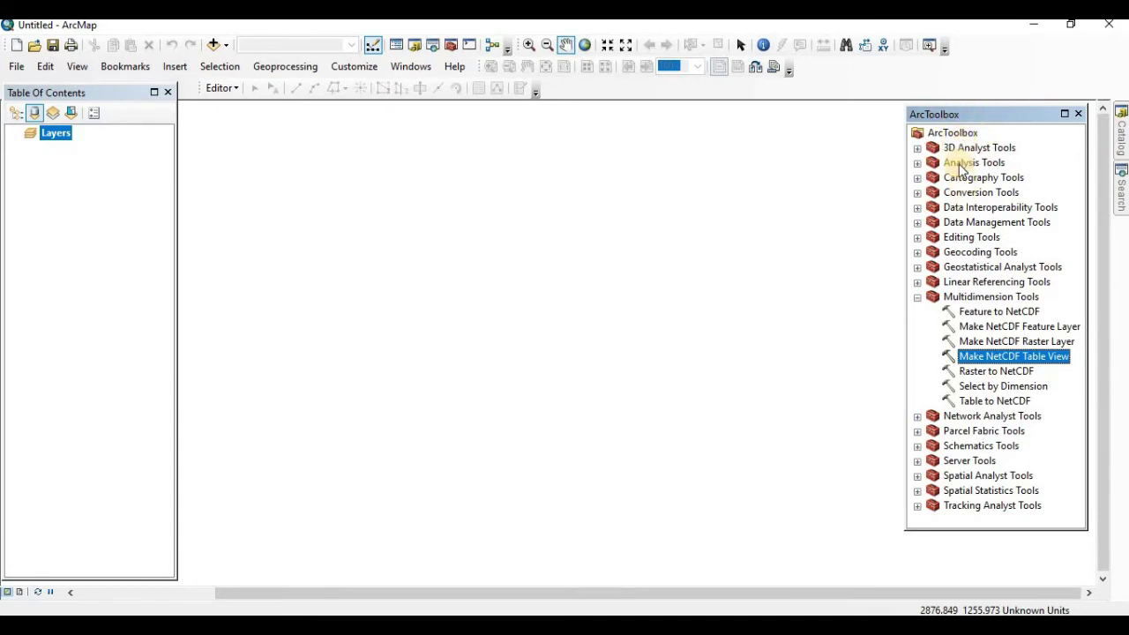
click(919, 297)
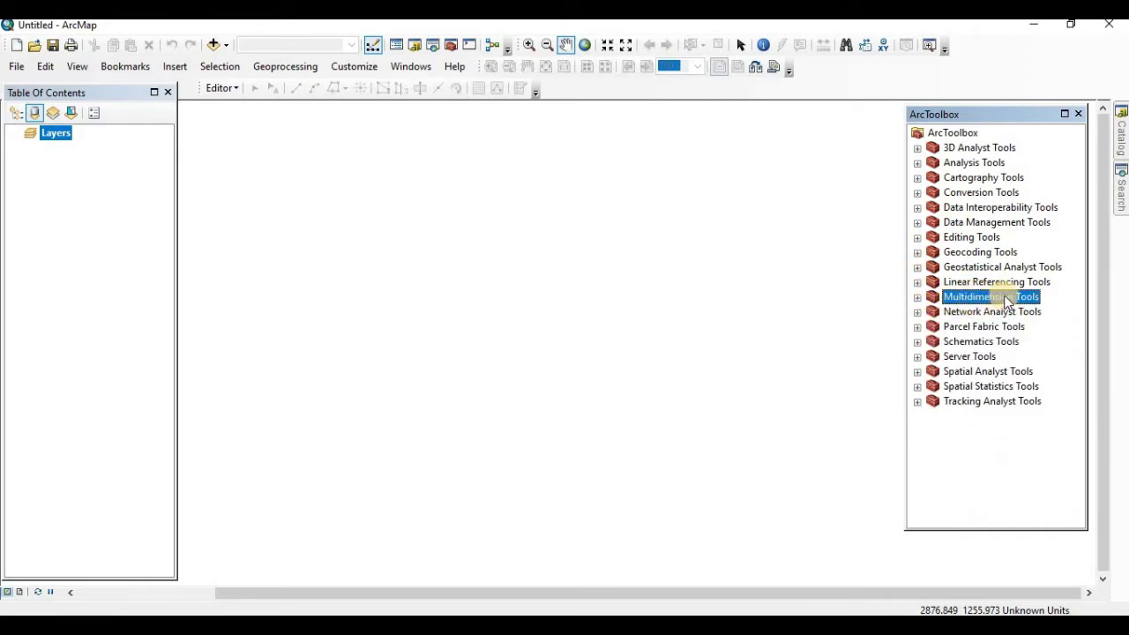
click(917, 297)
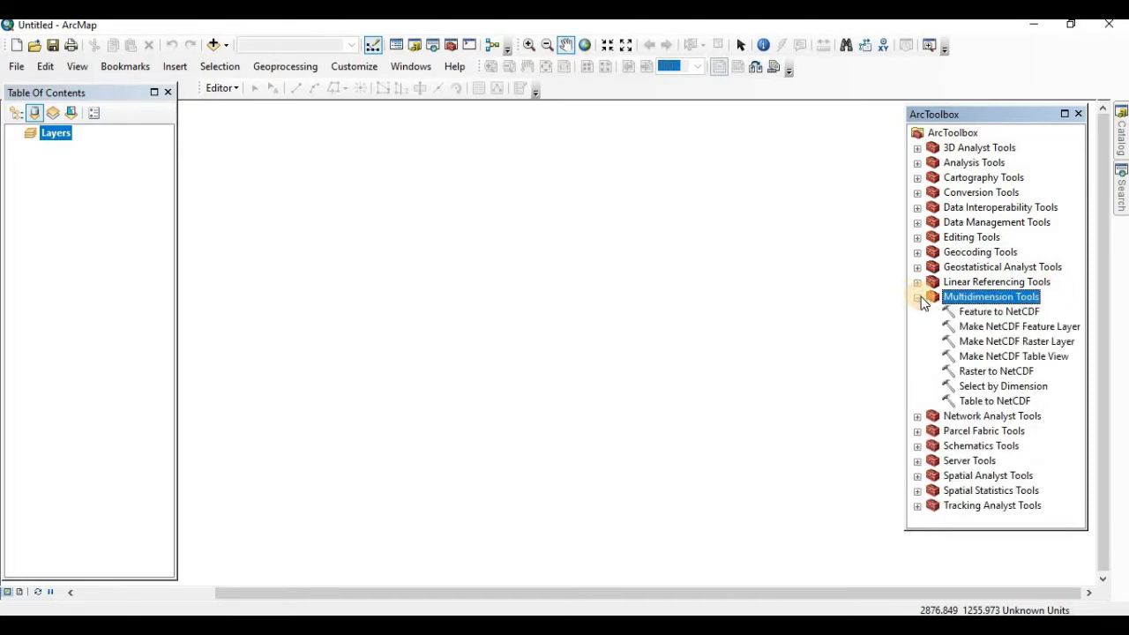
double_click(1014, 357)
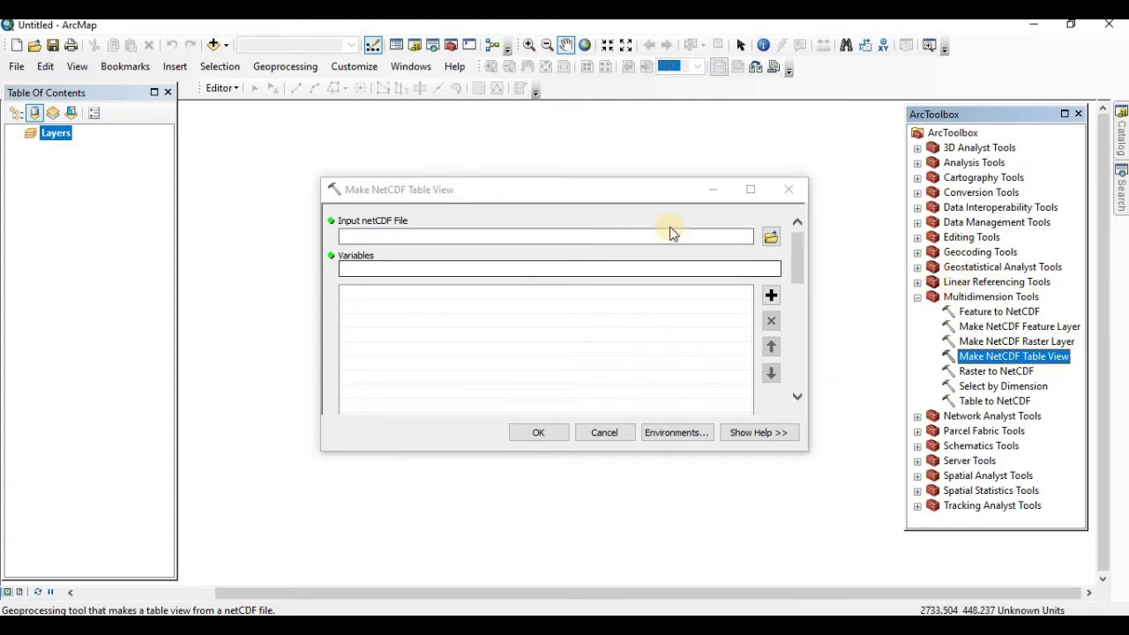
Set the input netCDF file to APHRO_MA_025deg_V1101.2001.nc from the APHRODITE folder
click(771, 238)
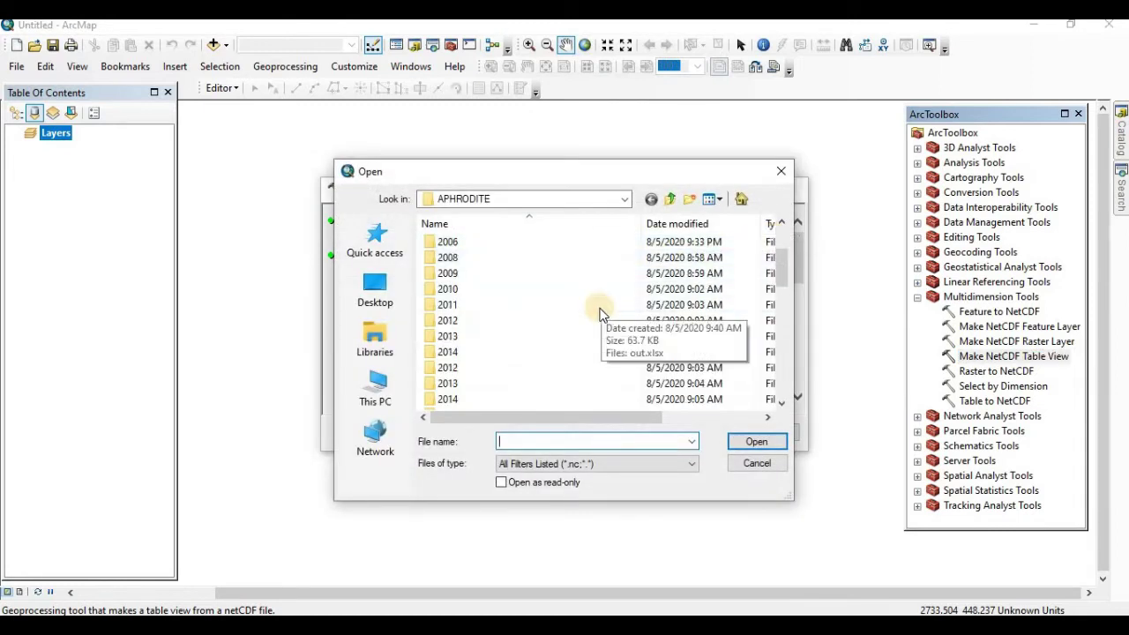
scroll(600, 315, down, 3)
scroll(606, 315, up, 3)
scroll(565, 291, down, 8)
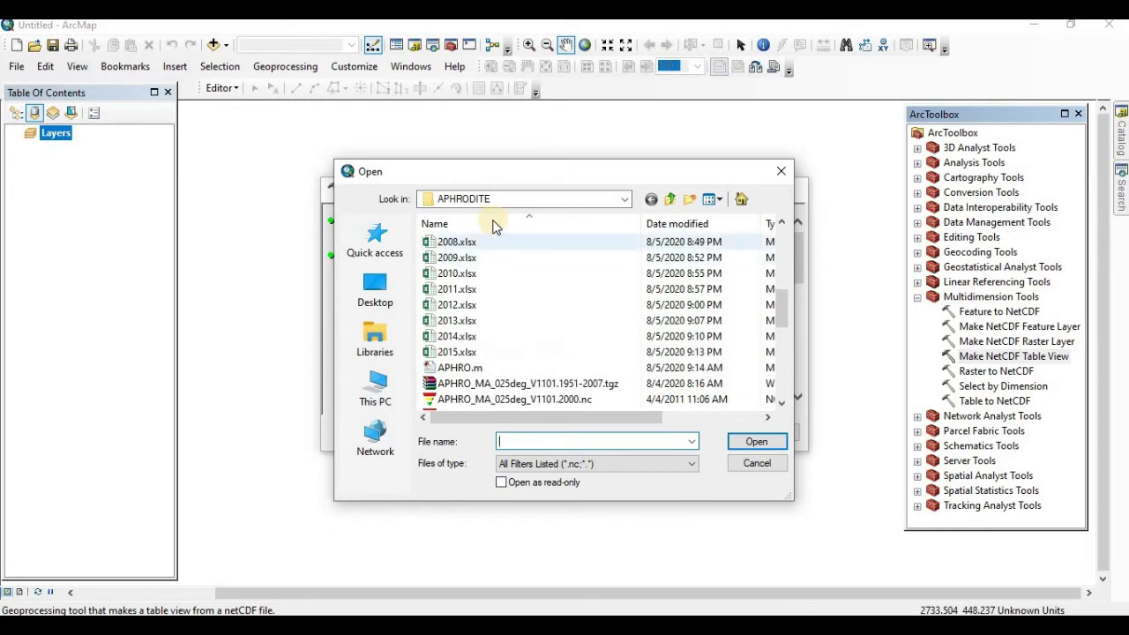
scroll(485, 274, down, 1)
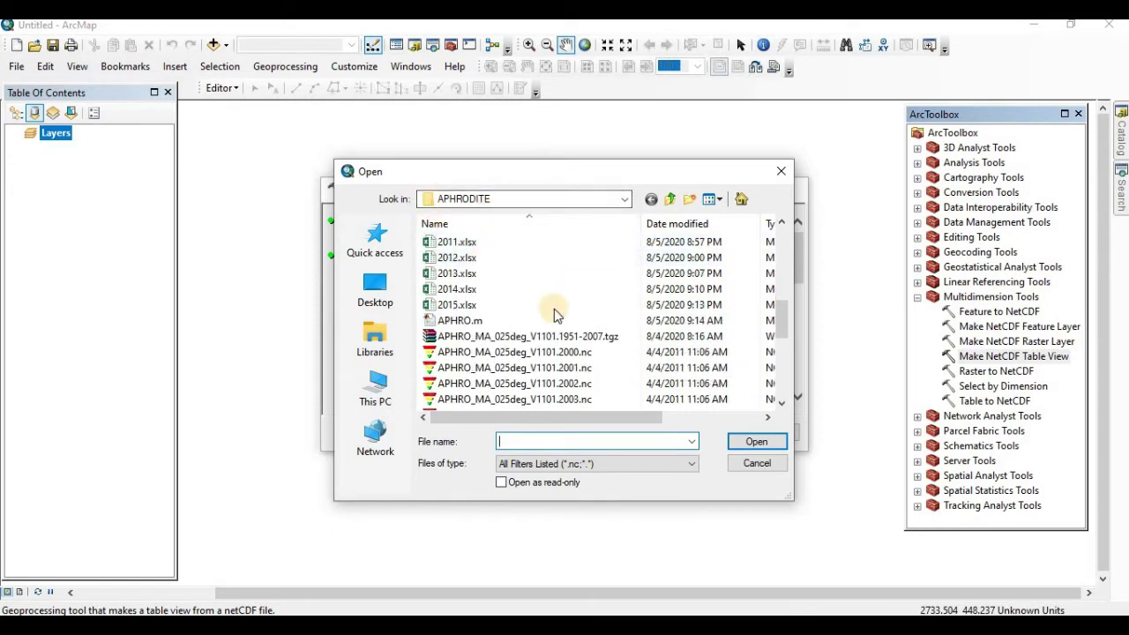
click(521, 369)
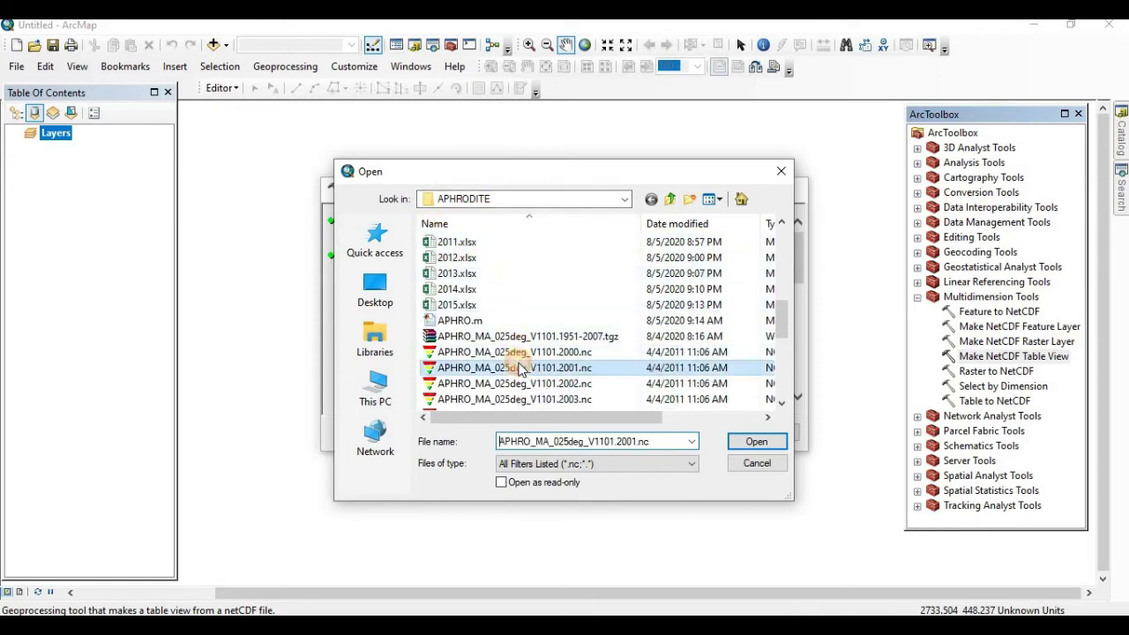
click(755, 444)
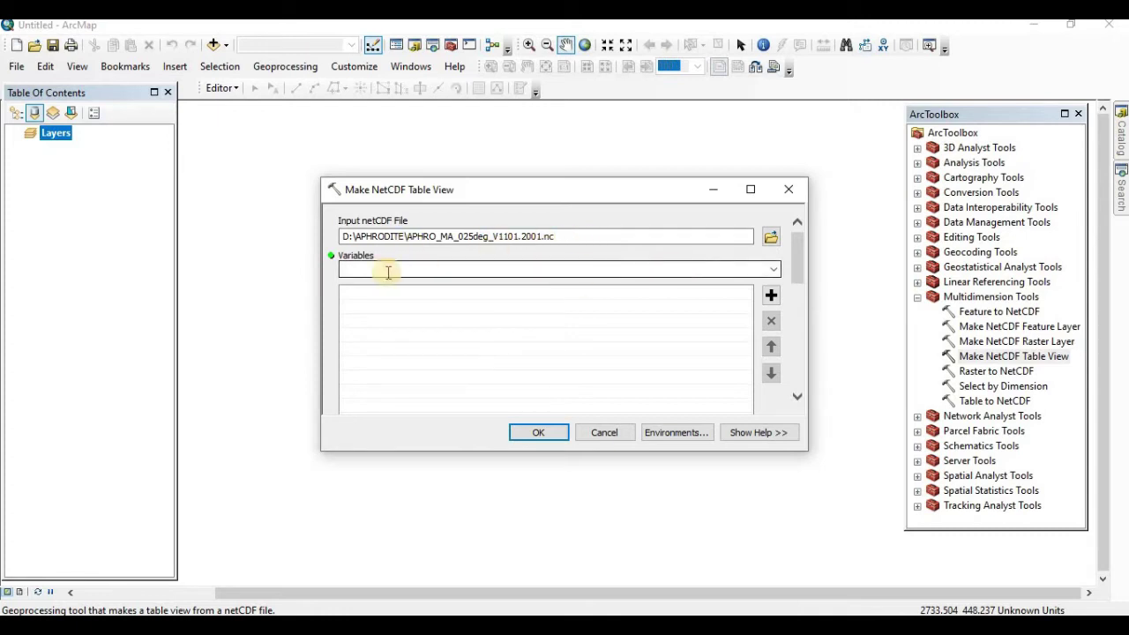
Choose precip as the variable to extract
click(773, 270)
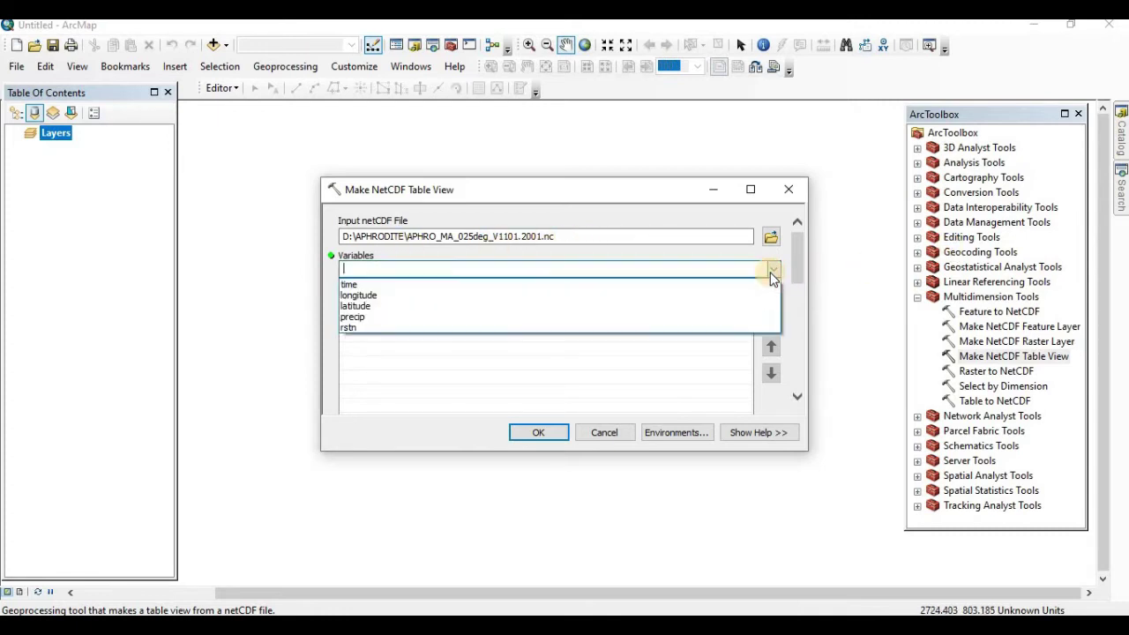
click(589, 316)
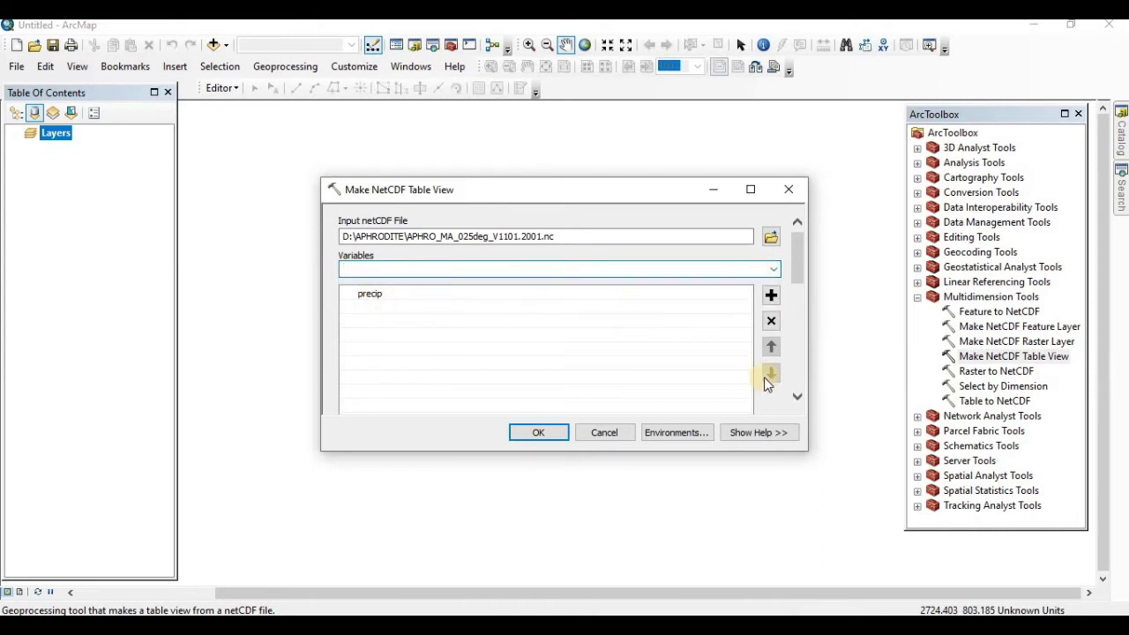
scroll(793, 397, down, 5)
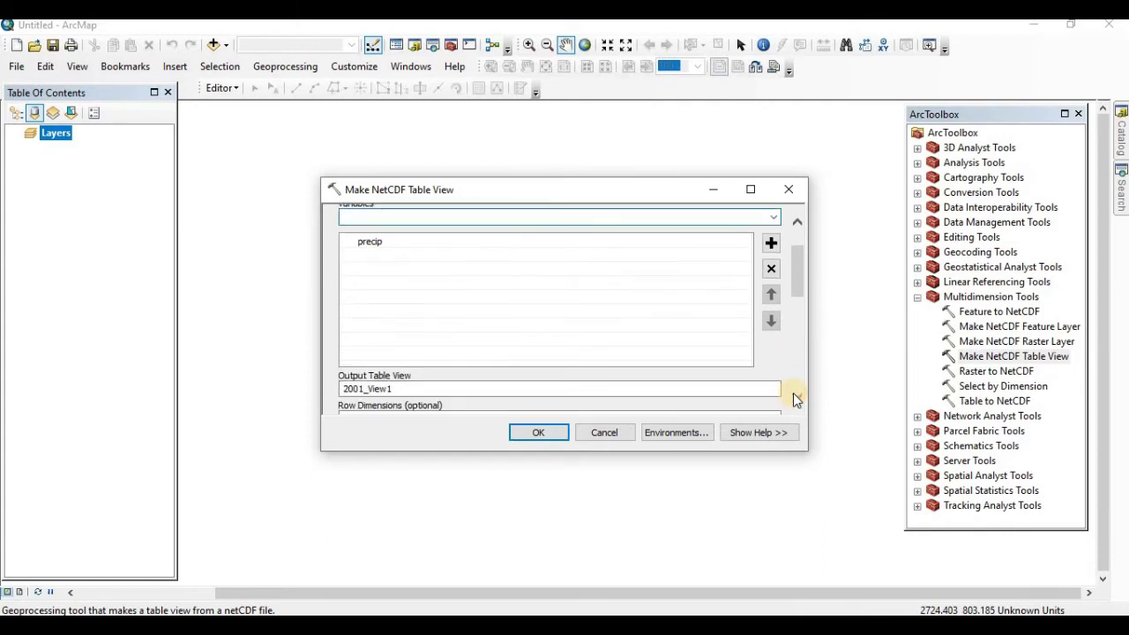
scroll(793, 397, down, 4)
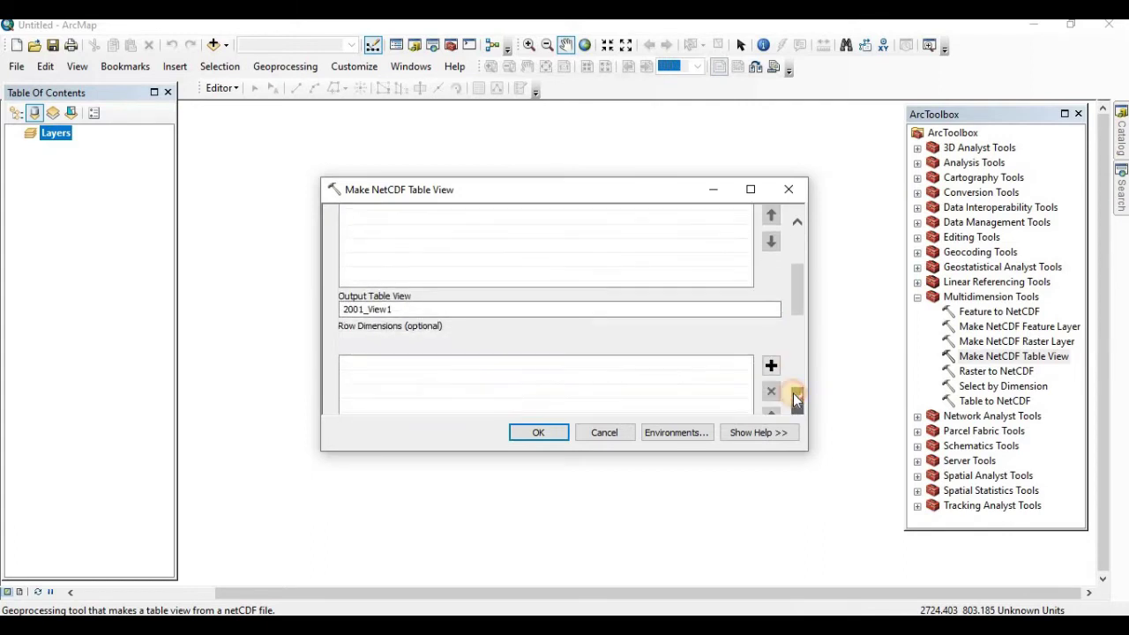
scroll(793, 397, down, 1)
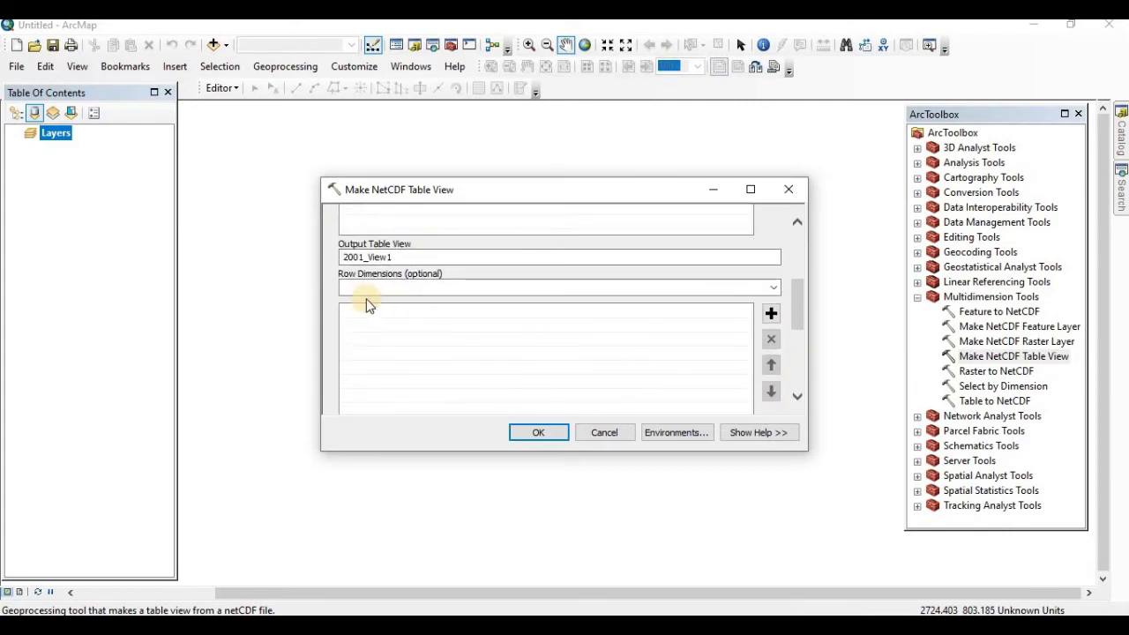
Use time as the row dimension and bring the Dimension Values table into view
click(773, 287)
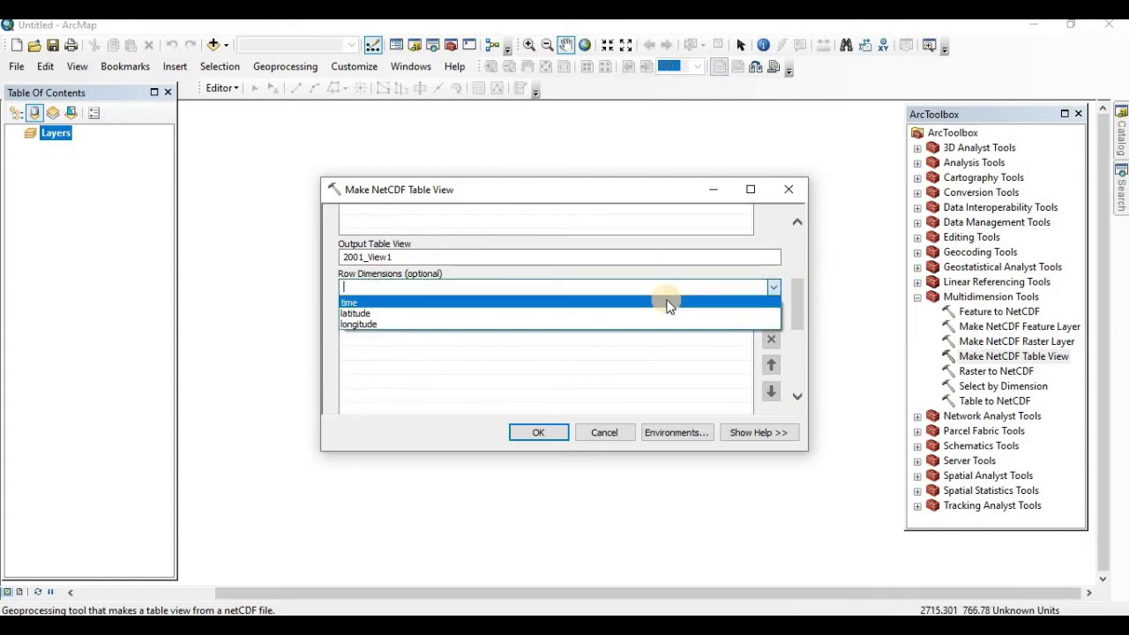
click(668, 303)
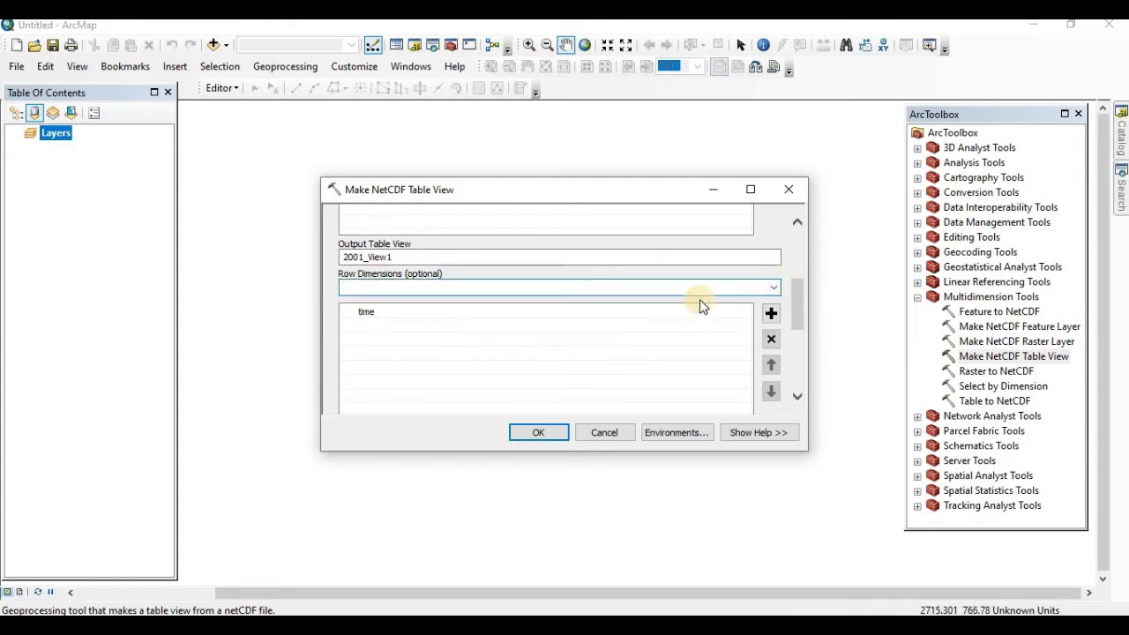
click(797, 399)
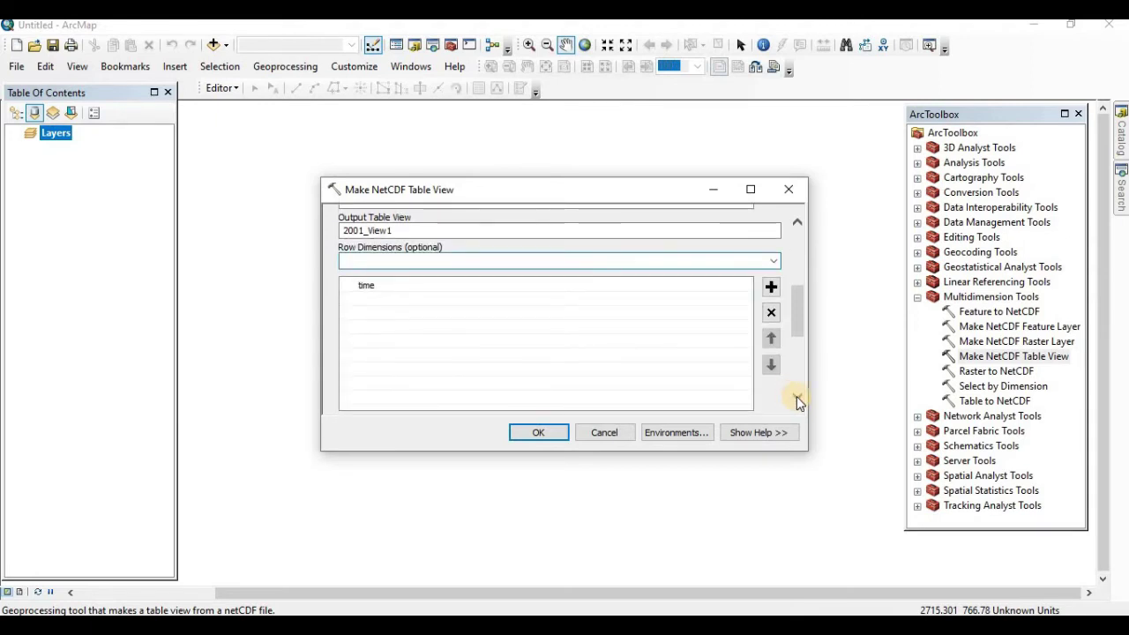
click(796, 399)
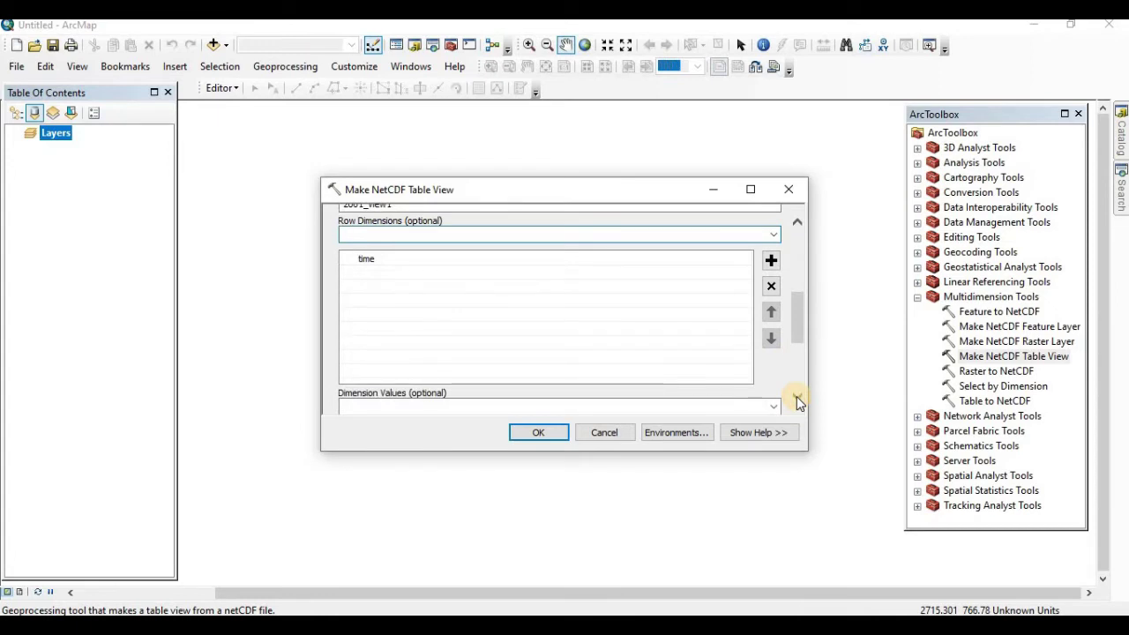
click(796, 400)
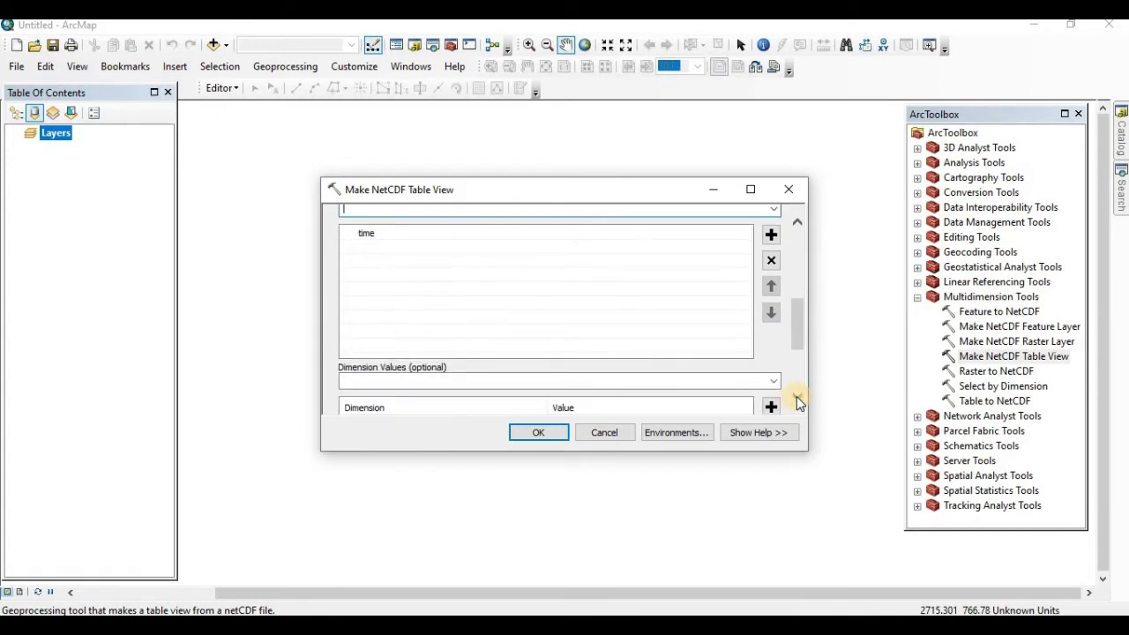
click(797, 399)
Add latitude and longitude rows to the Dimension Values table
click(797, 399)
click(797, 399)
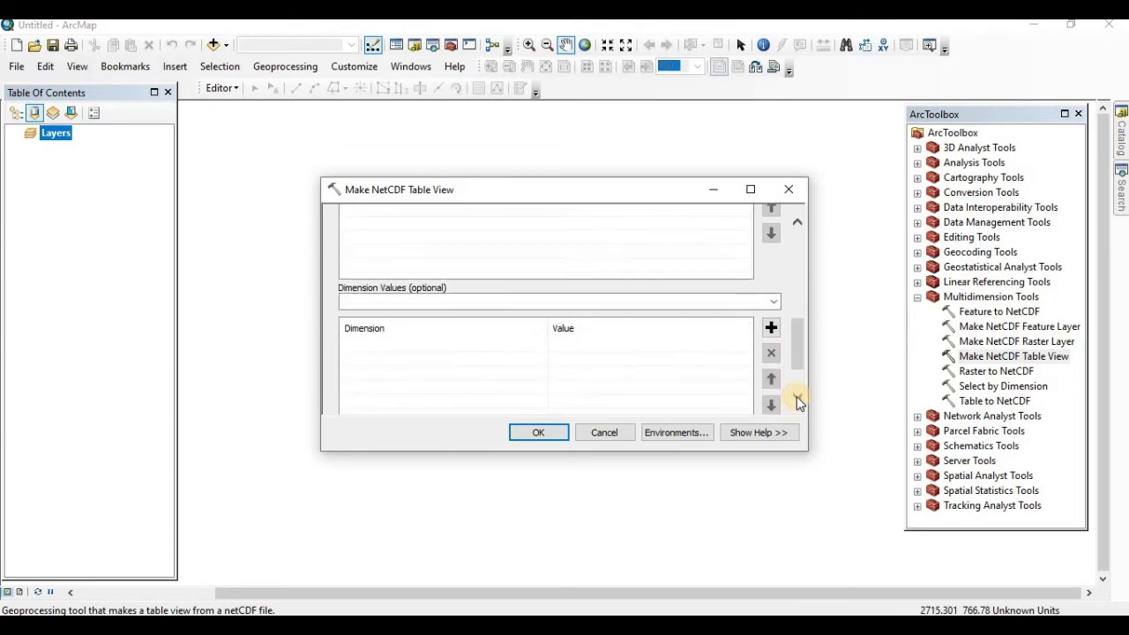
click(775, 302)
click(757, 328)
click(775, 302)
click(746, 338)
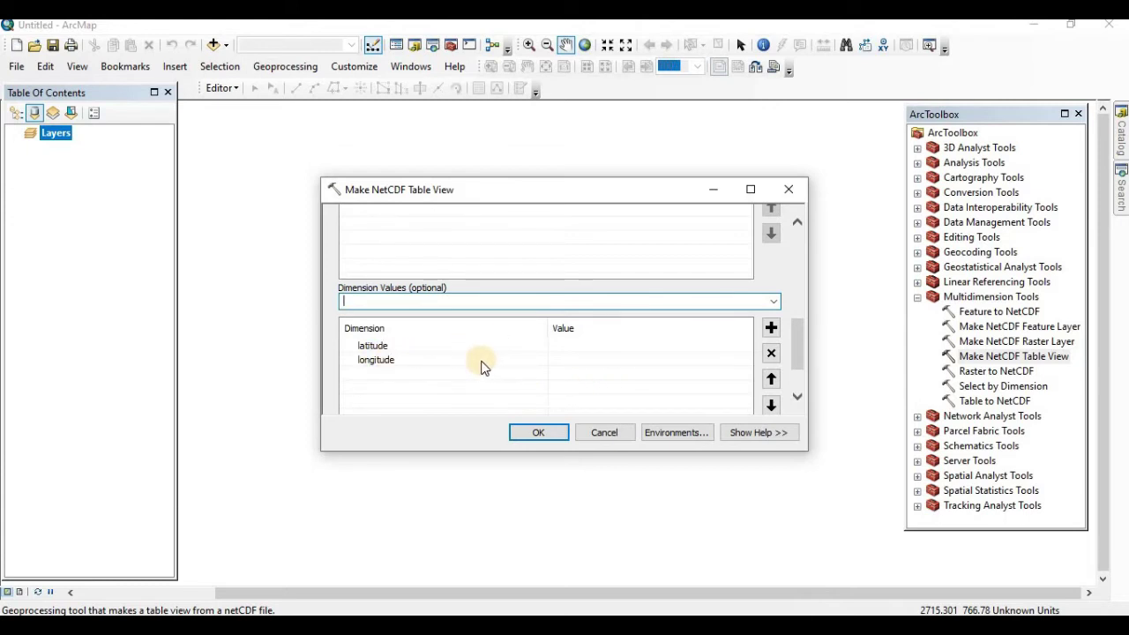
Enter latitude 34 and longitude 73, then run the tool
click(589, 347)
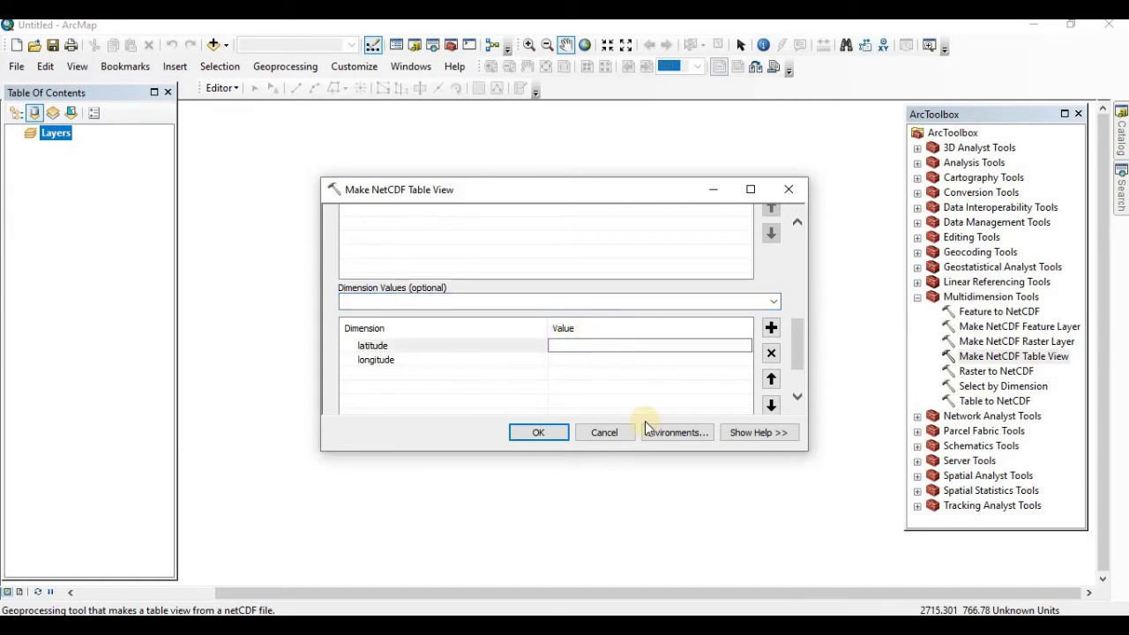
text(34)
click(634, 360)
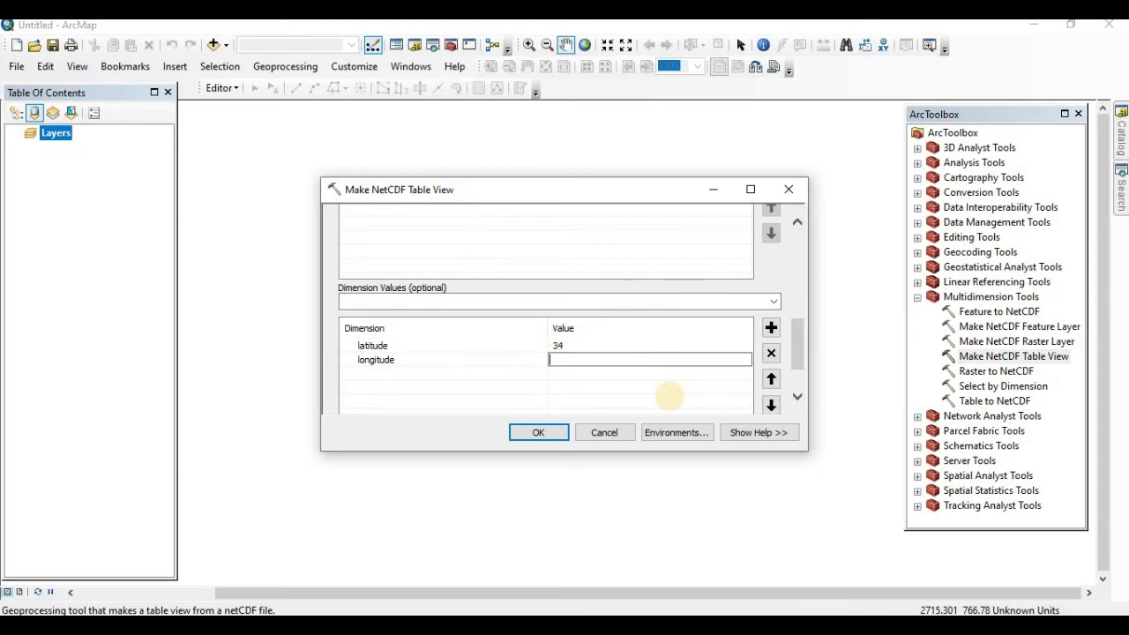
text(73)
click(797, 402)
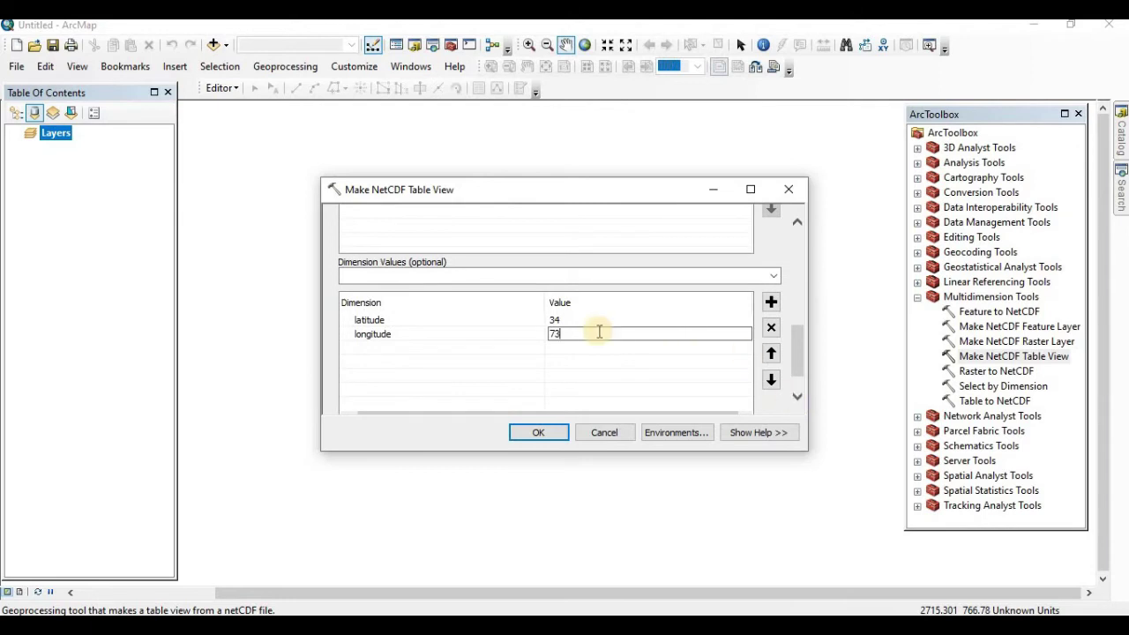
click(540, 432)
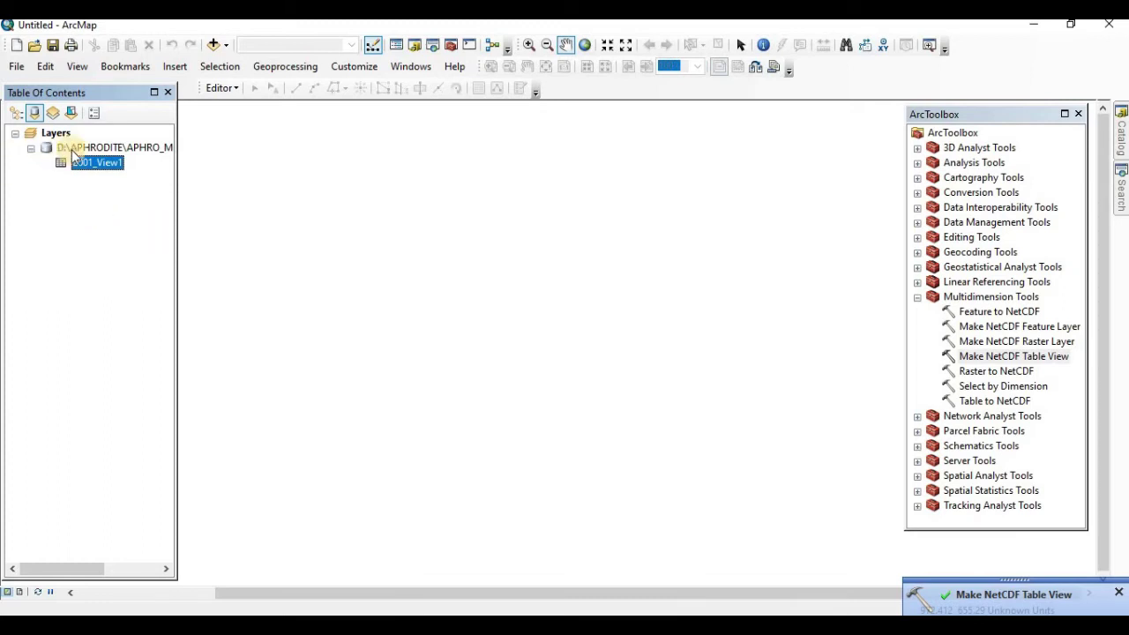
Keep the default 2001_View1 name and open its attribute table of daily precip values
click(141, 188)
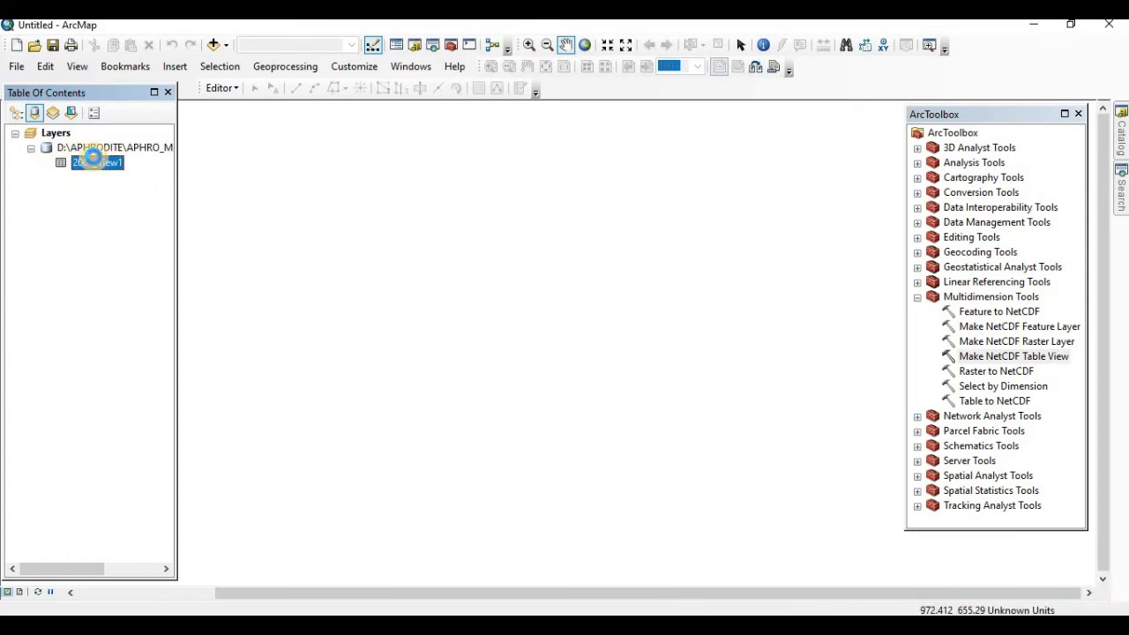
right_click(95, 164)
click(132, 170)
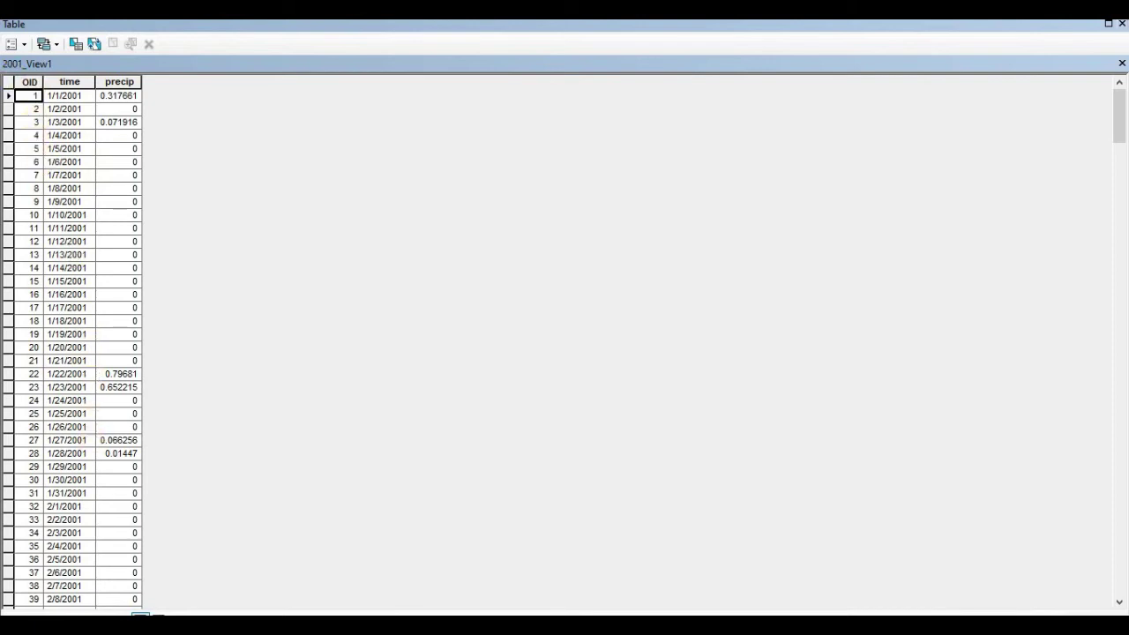
Select all records in the 2001_View1 table and copy the selection
click(25, 46)
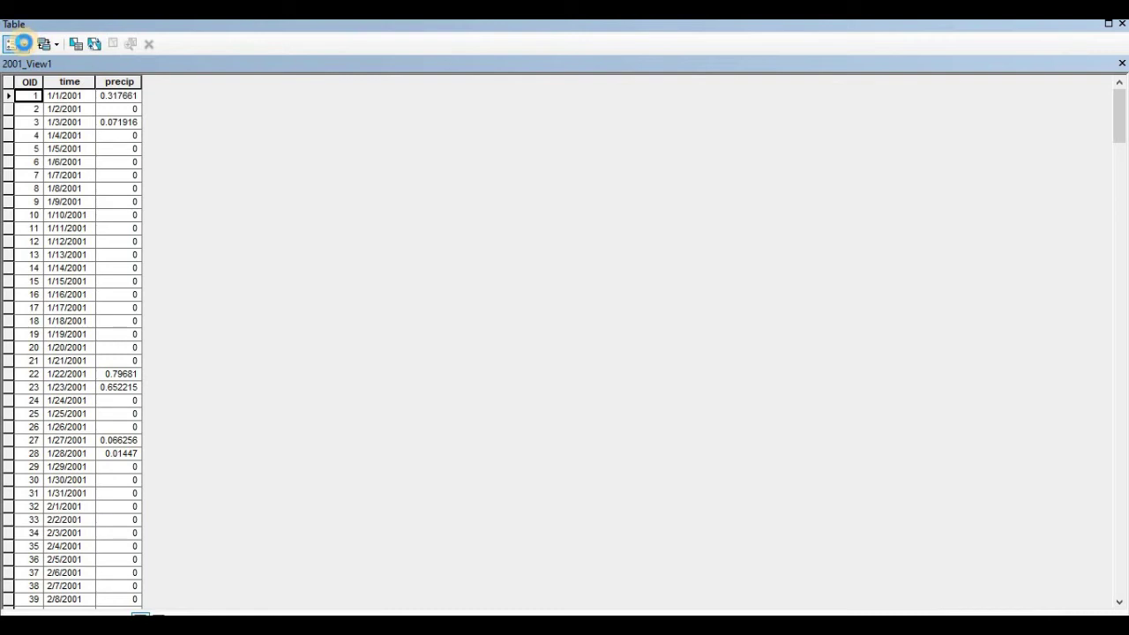
click(24, 46)
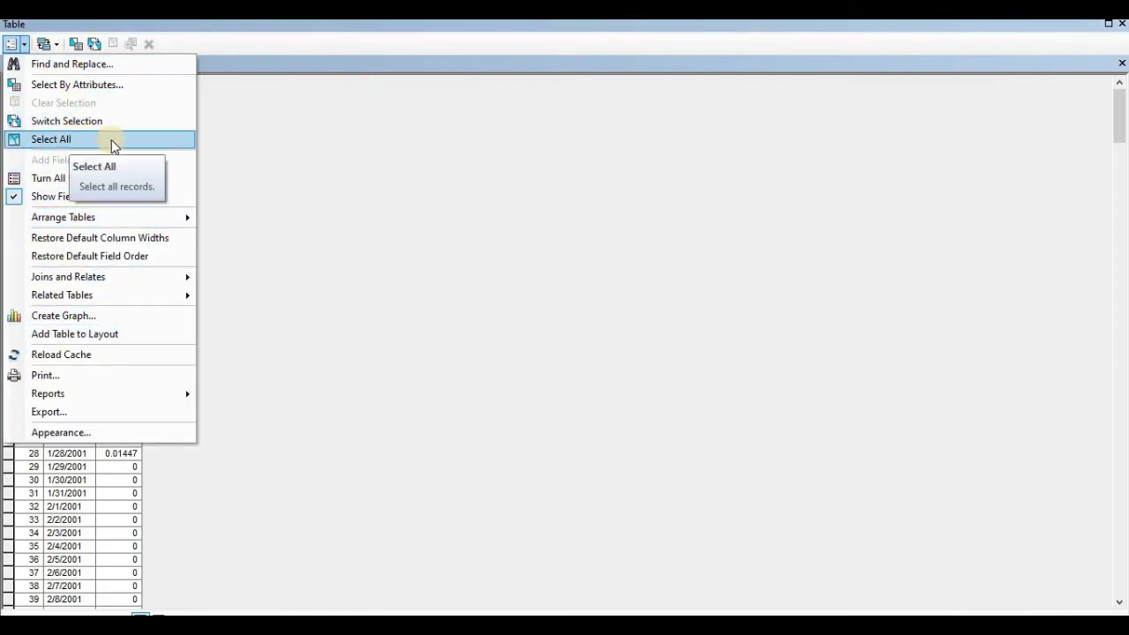
click(136, 139)
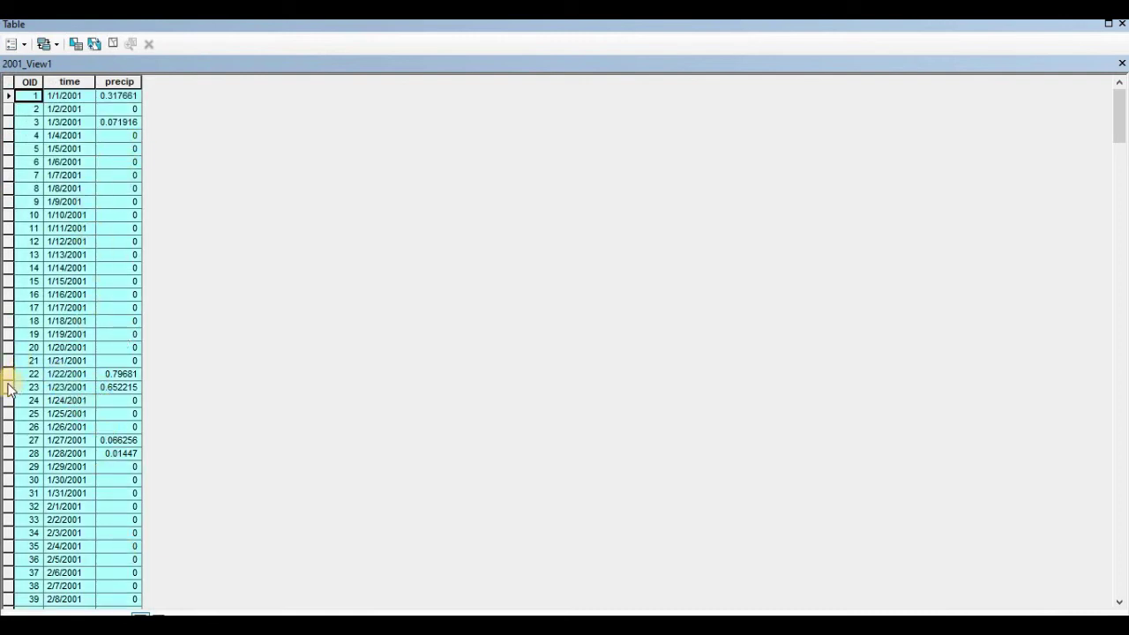
click(9, 335)
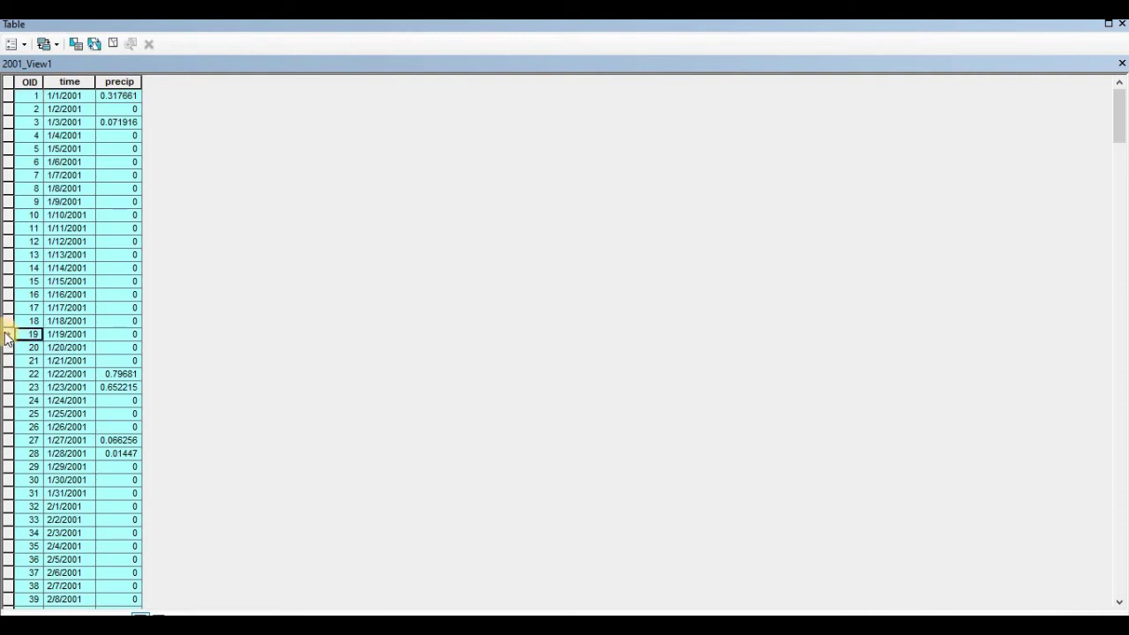
right_click(8, 336)
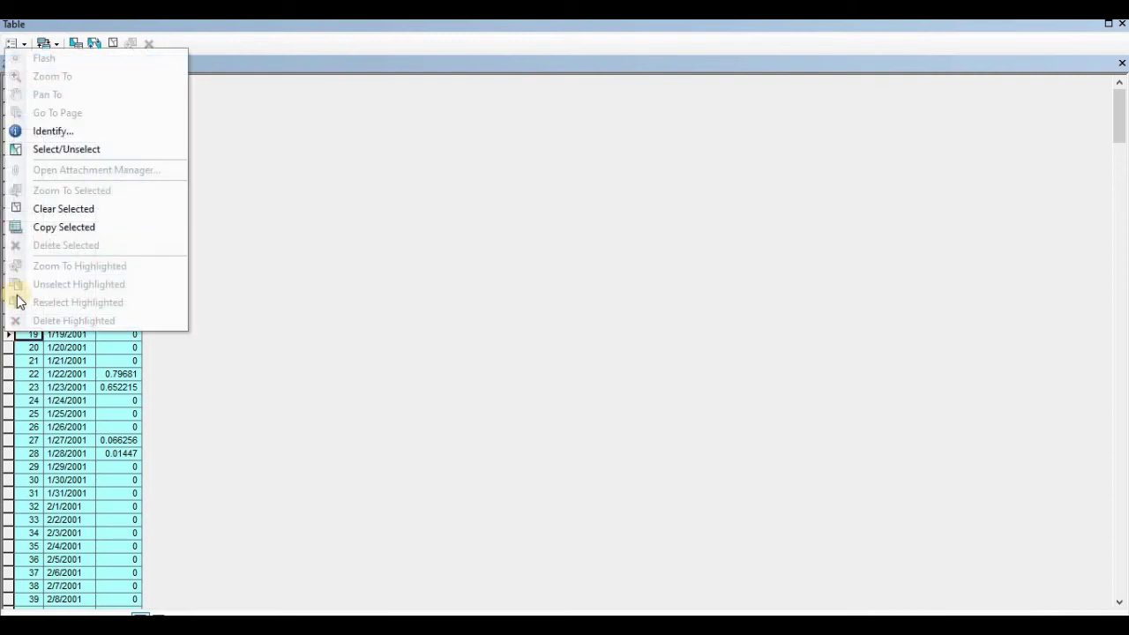
click(72, 227)
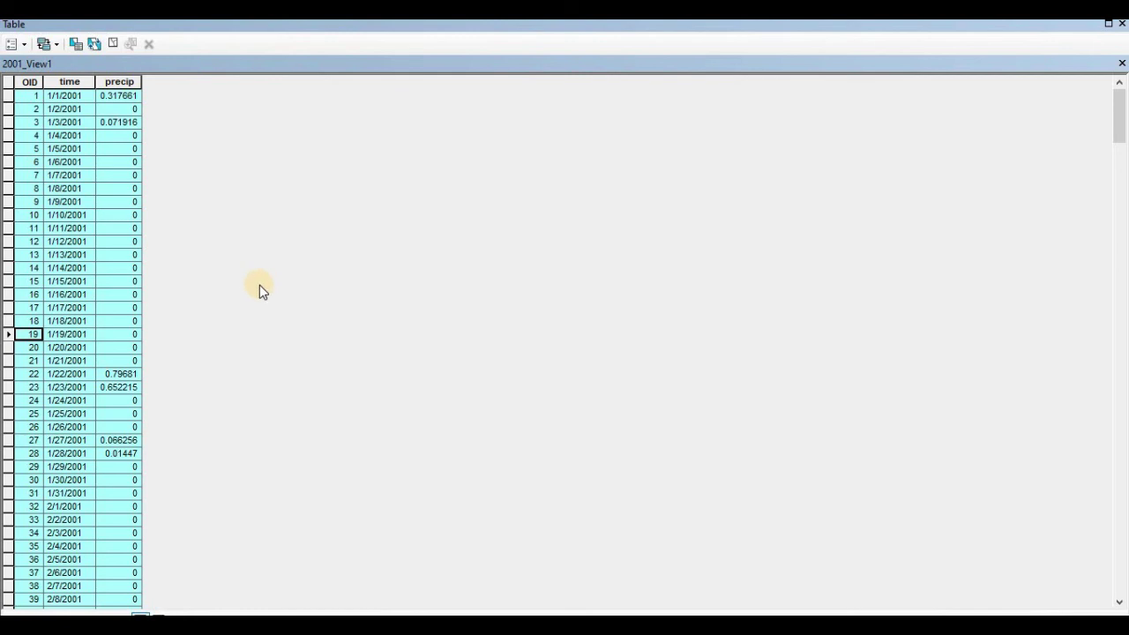
Bring the open New Microsoft Excel Worksheet window to the front from the taskbar
key(super)
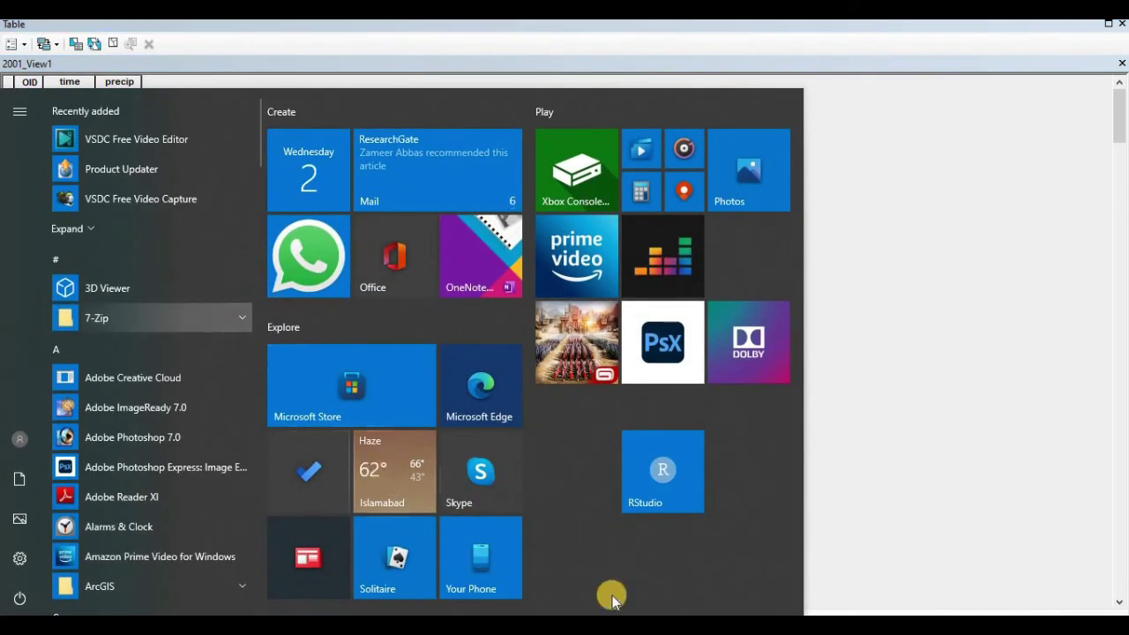
mouse_move(750, 625)
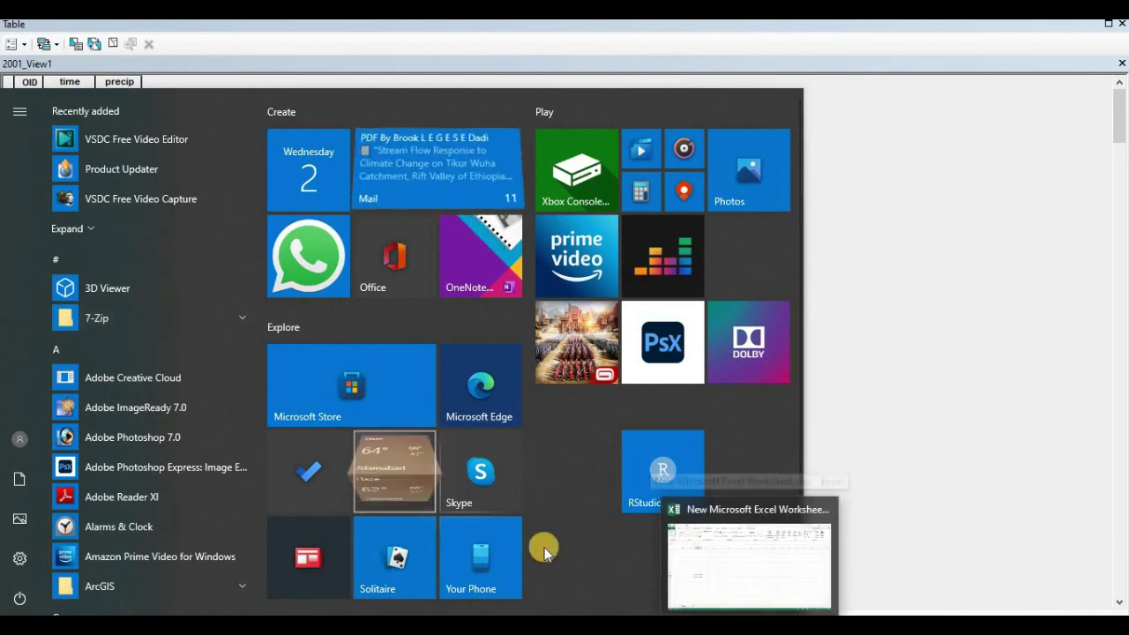
click(750, 625)
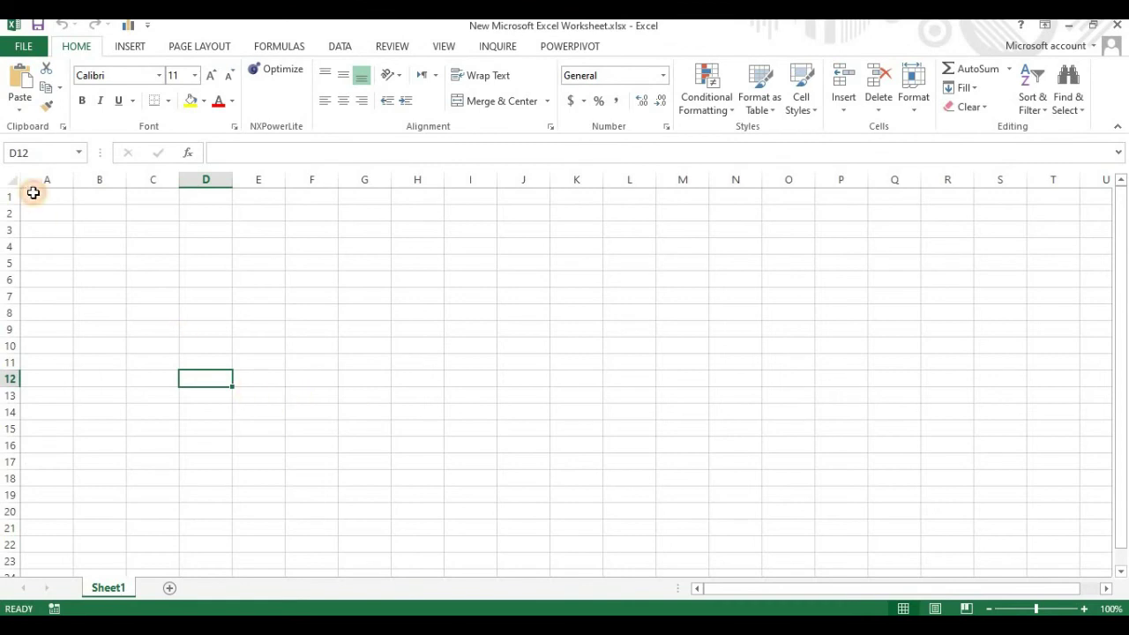
Paste the copied records at A1 and AutoFit the columns so dates display fully
click(30, 195)
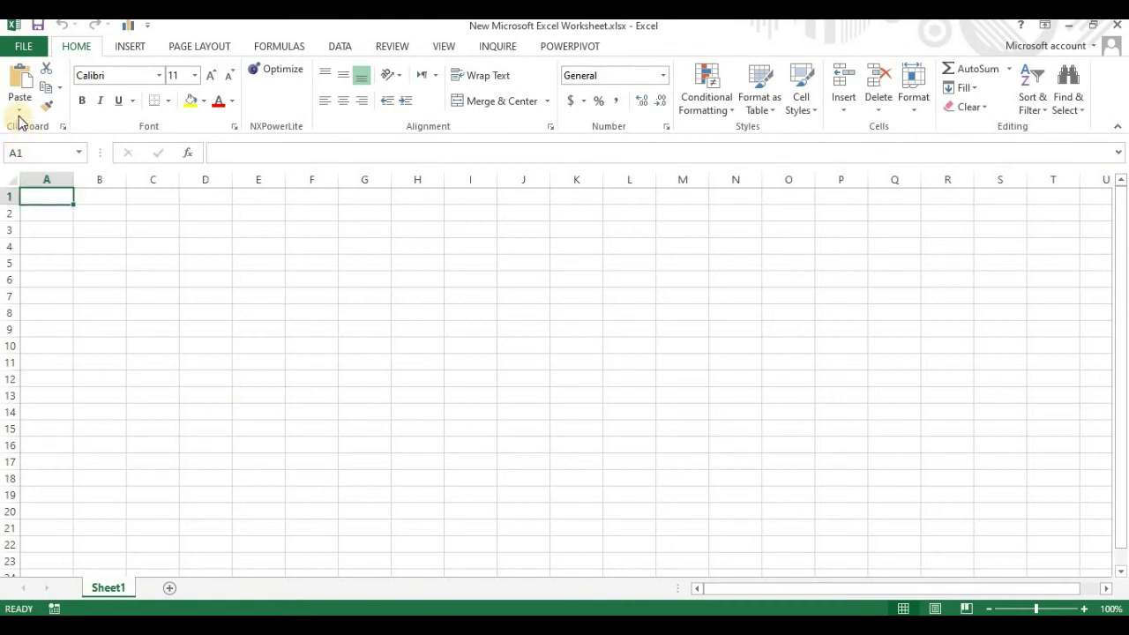
key(ctrl+v)
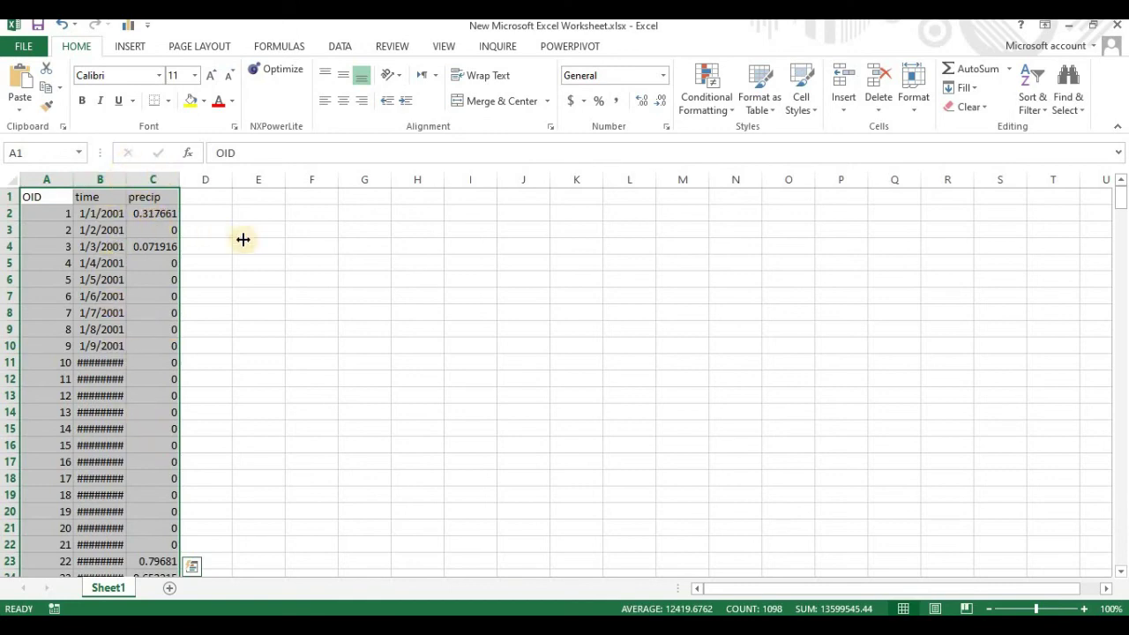
key(alt+h)
key(o)
key(i)
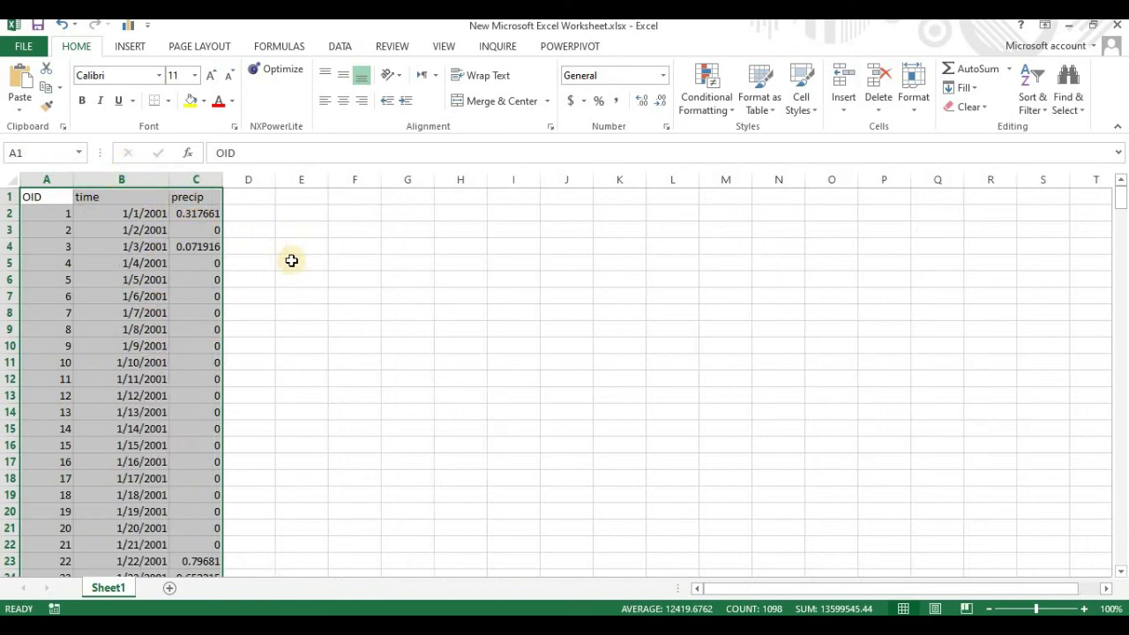
click(326, 311)
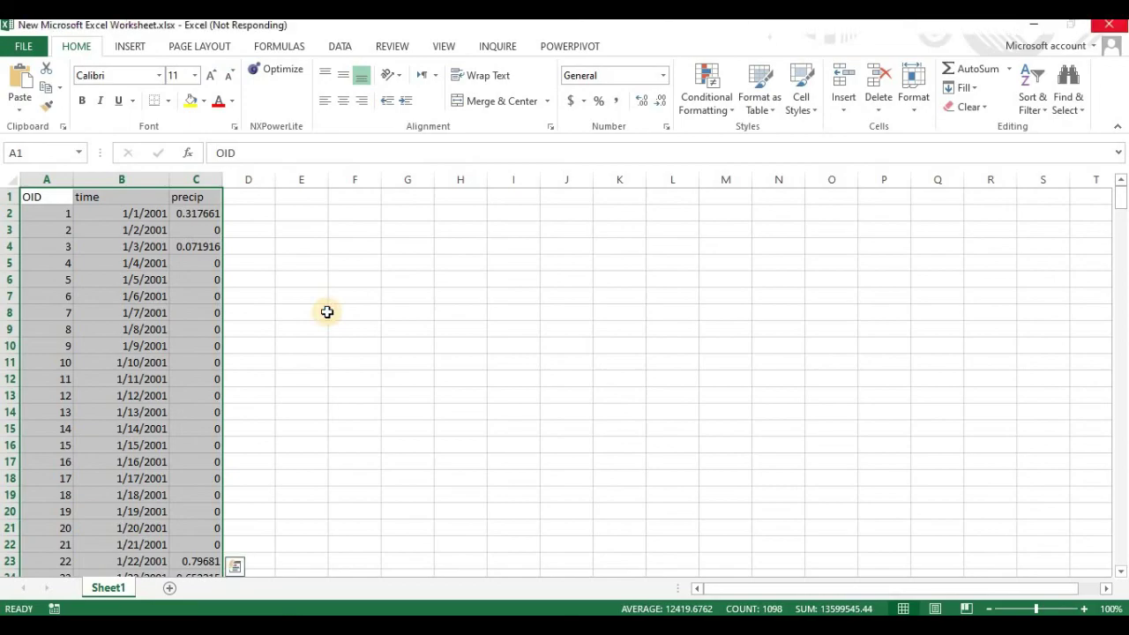